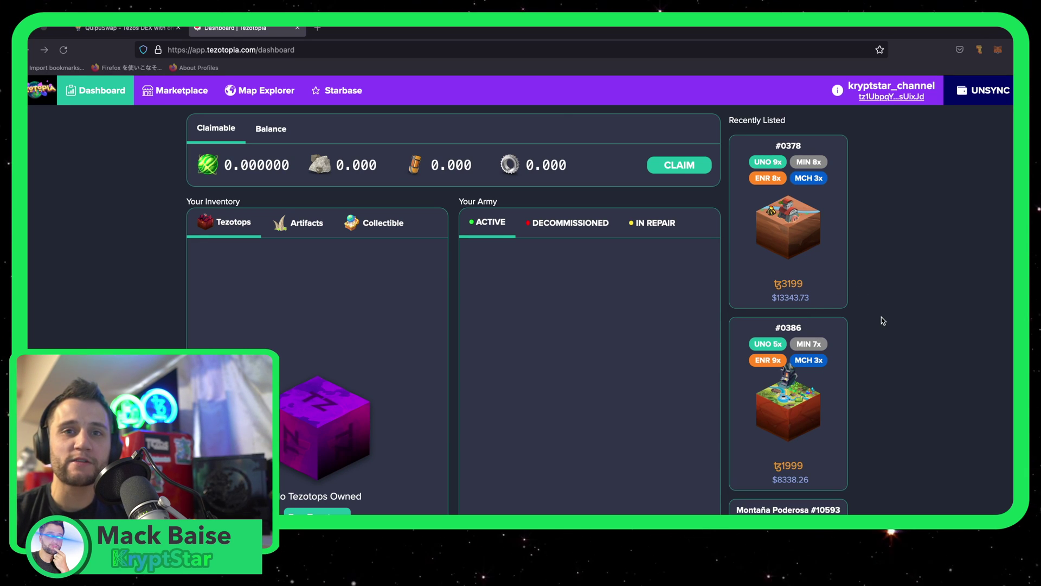
View the Tezotopia inventory artifacts, then switch to the QuipuSwap exchange tab
{"action": "left_click", "coordinate": [263, 232]}
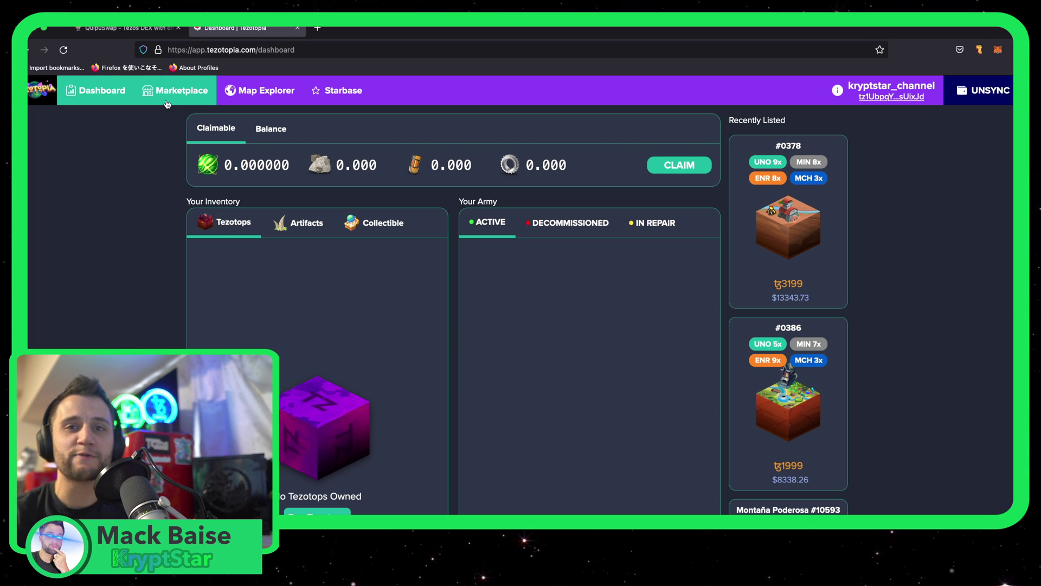
{"action": "left_click", "coordinate": [156, 31]}
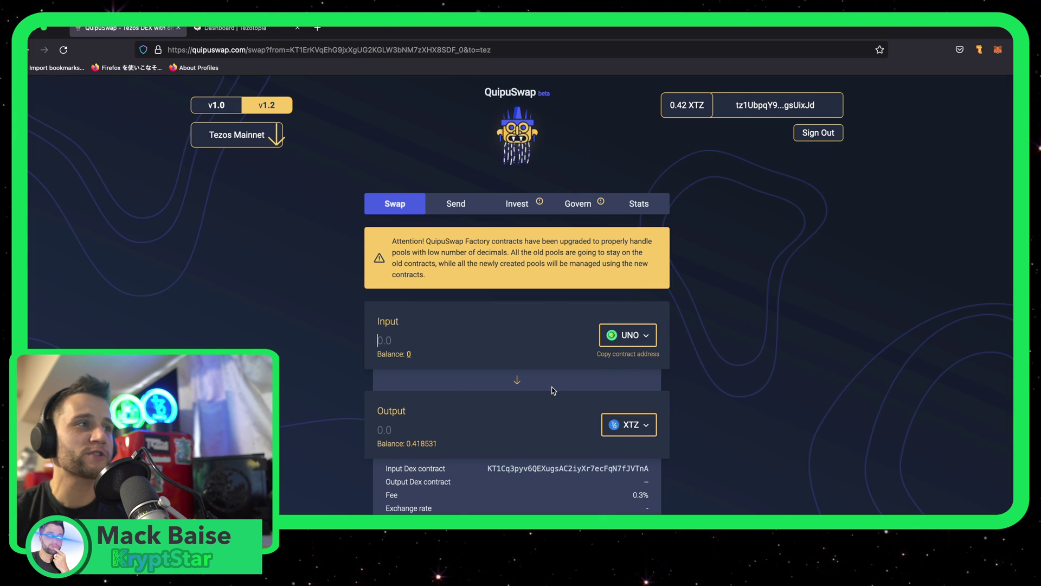
Check the 40.418531 XTZ wallet balance and set the swap to XTZ for UNO (Unobtanium)
{"action": "left_click", "coordinate": [979, 50]}
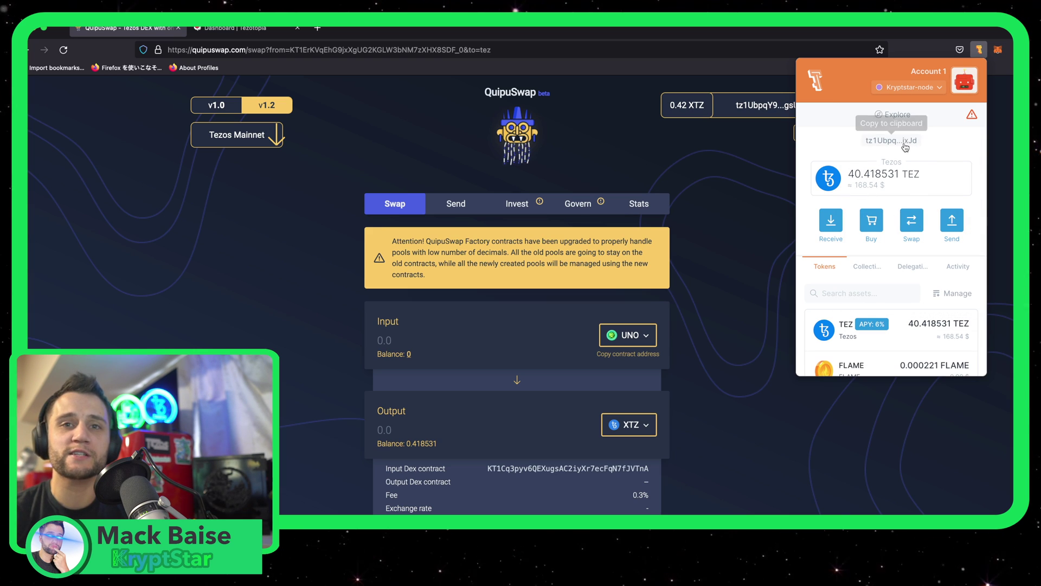
{"action": "left_click", "coordinate": [781, 310]}
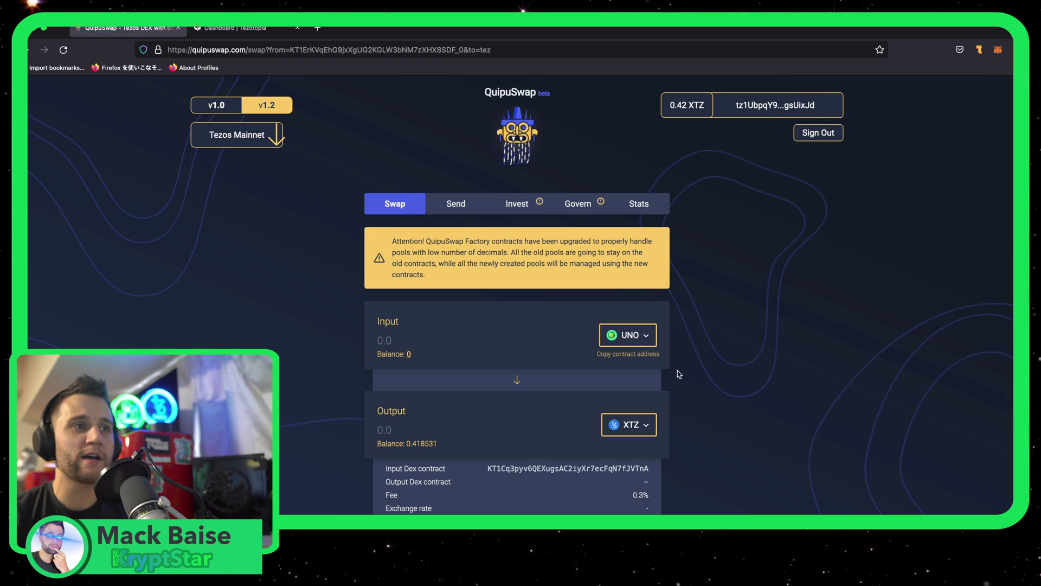
{"action": "left_click", "coordinate": [632, 339]}
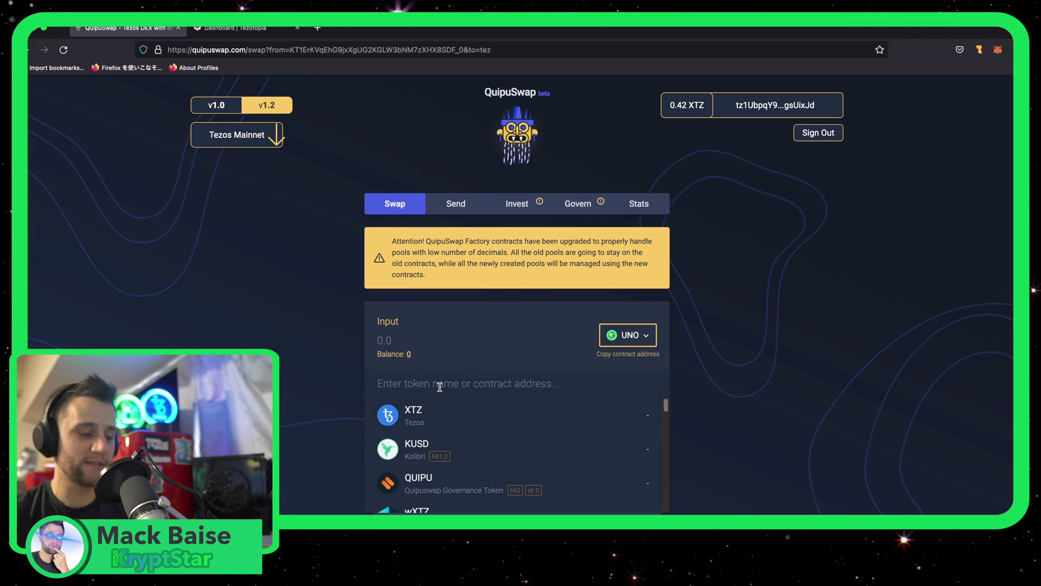
{"action": "type", "text": "uno"}
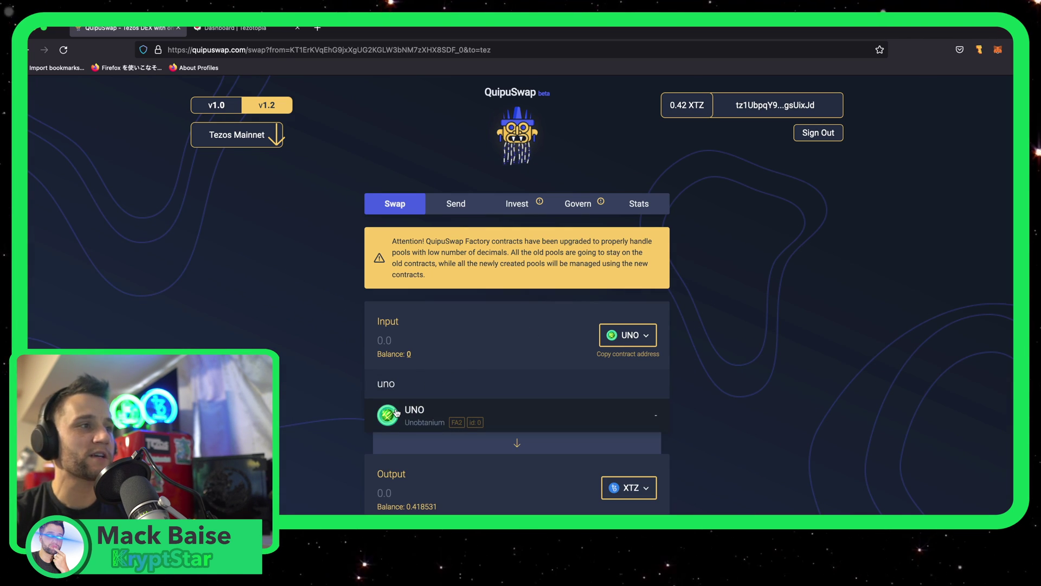
{"action": "left_click", "coordinate": [390, 414]}
{"action": "left_click", "coordinate": [518, 381]}
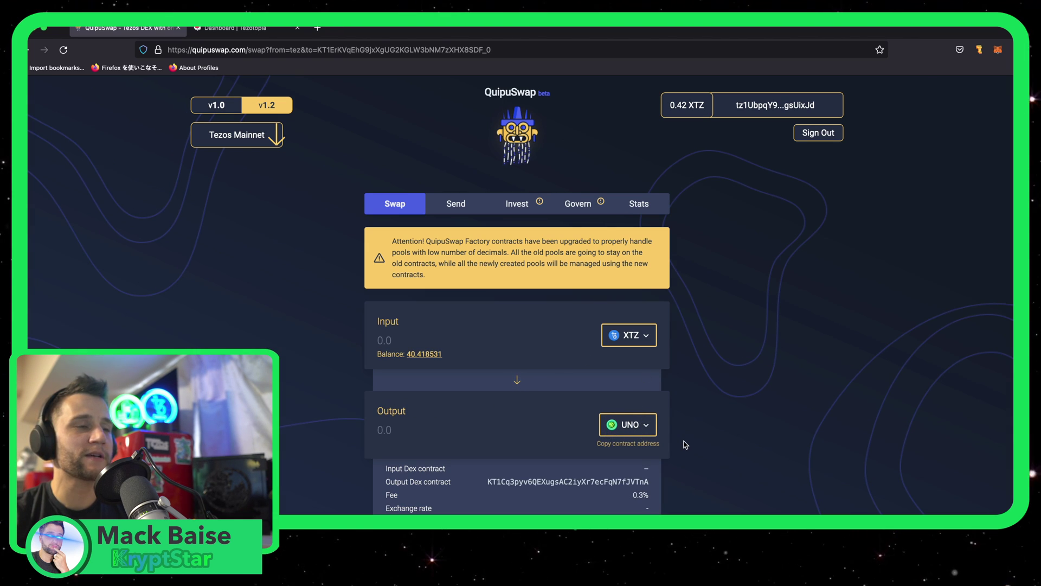
Swap 17.595483 XTZ for 0.5 UNO and confirm it in Temple Wallet
{"action": "left_click", "coordinate": [410, 430]}
{"action": "type", "text": "1"}
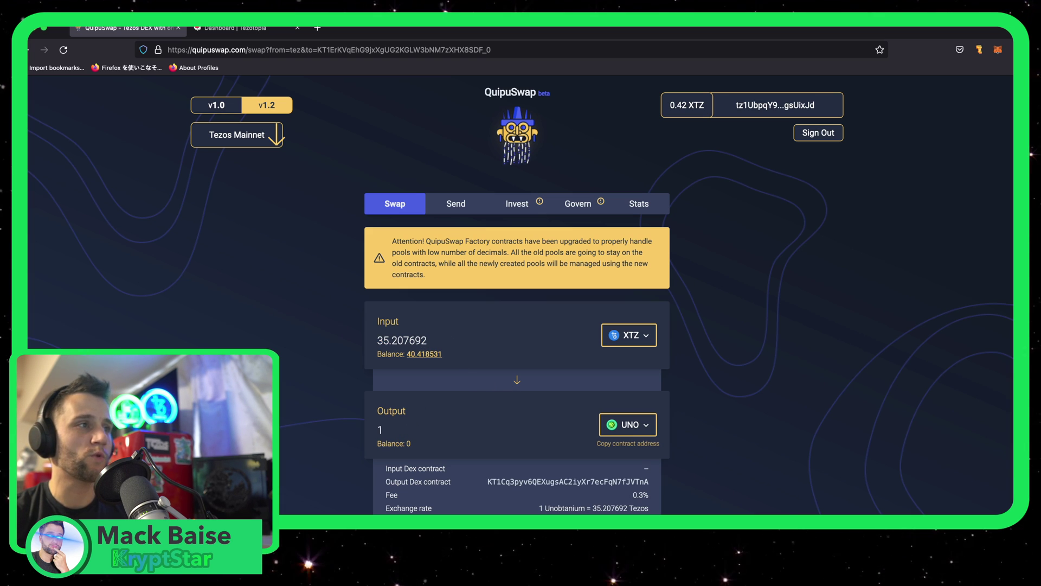
{"action": "left_click_drag", "start_coordinate": [376, 342], "coordinate": [490, 339]}
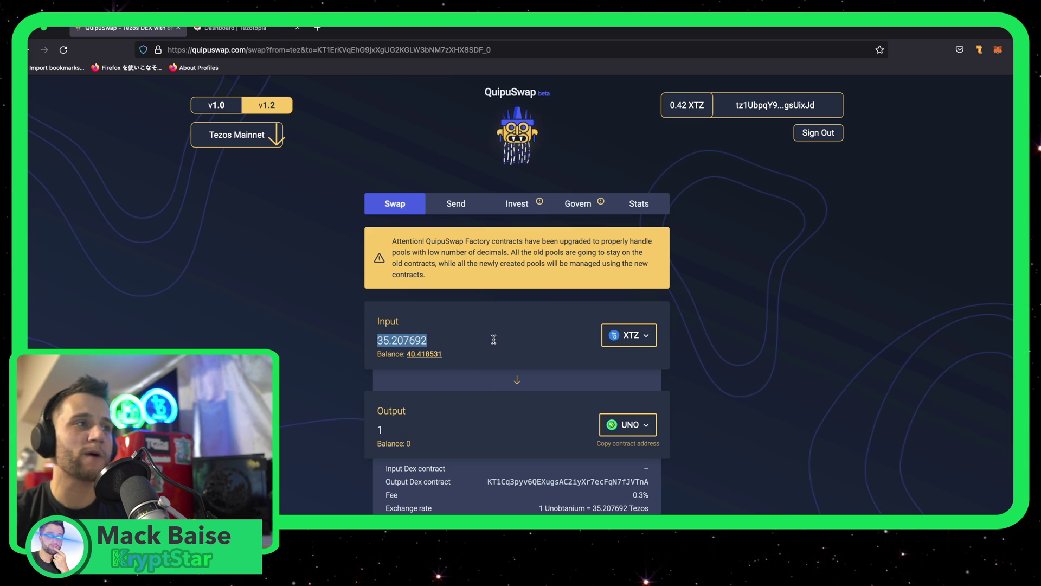
{"action": "left_click_drag", "start_coordinate": [386, 430], "coordinate": [313, 427]}
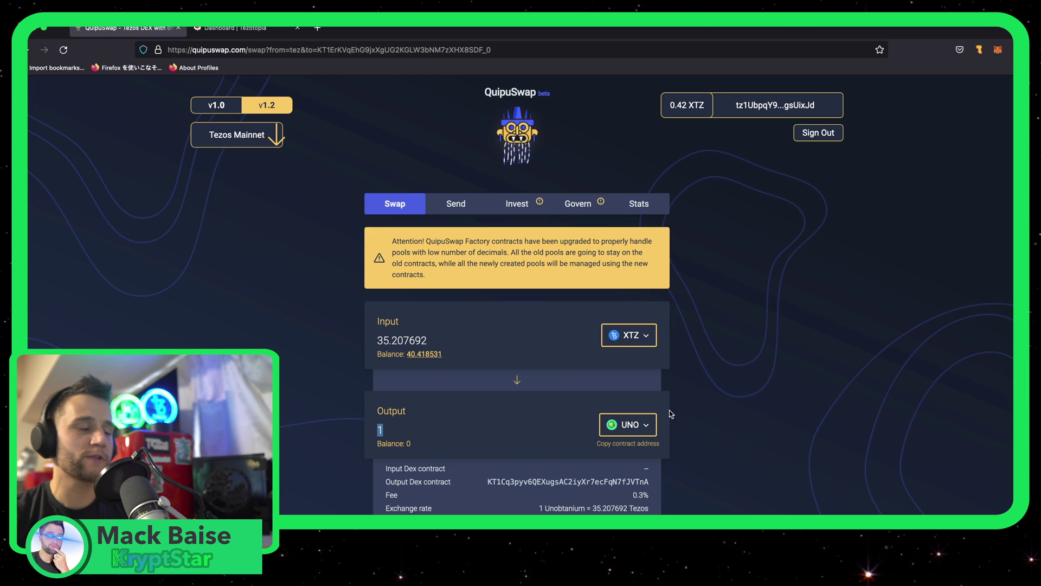
{"action": "type", "text": ".5"}
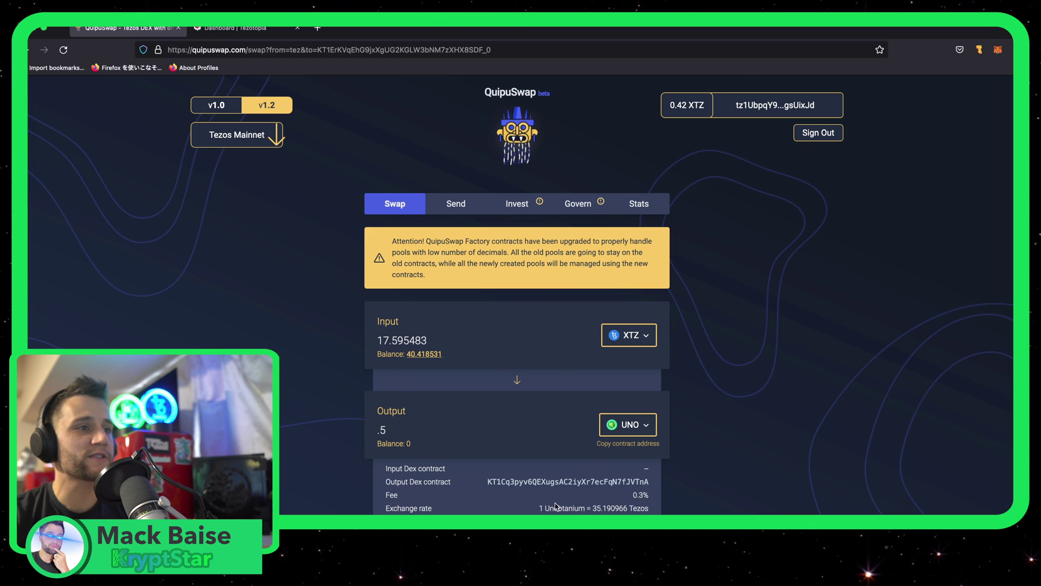
{"action": "scroll", "coordinate": [556, 506], "scroll_direction": "down", "scroll_amount": 2}
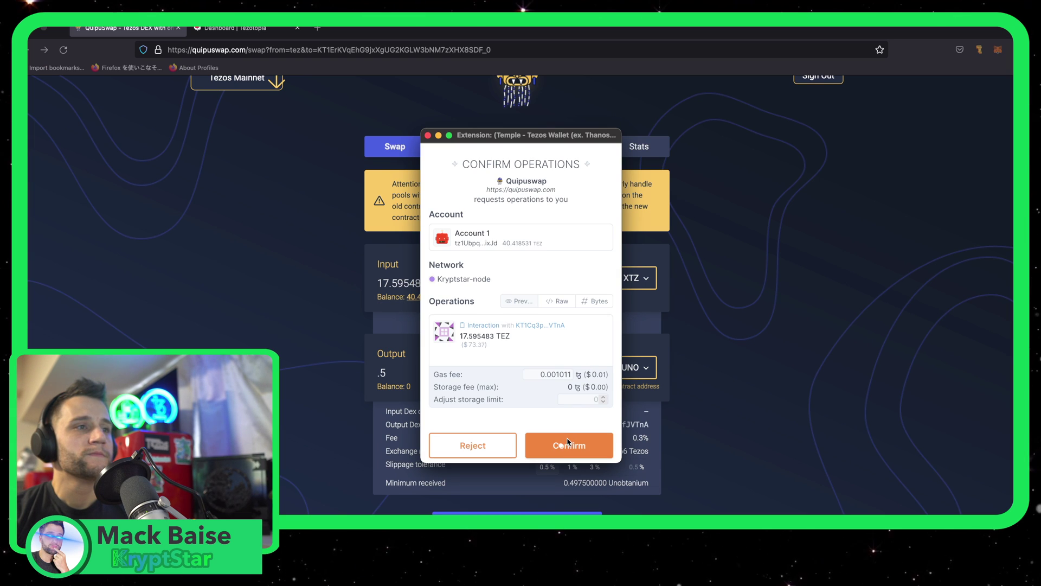
{"action": "left_click", "coordinate": [564, 445]}
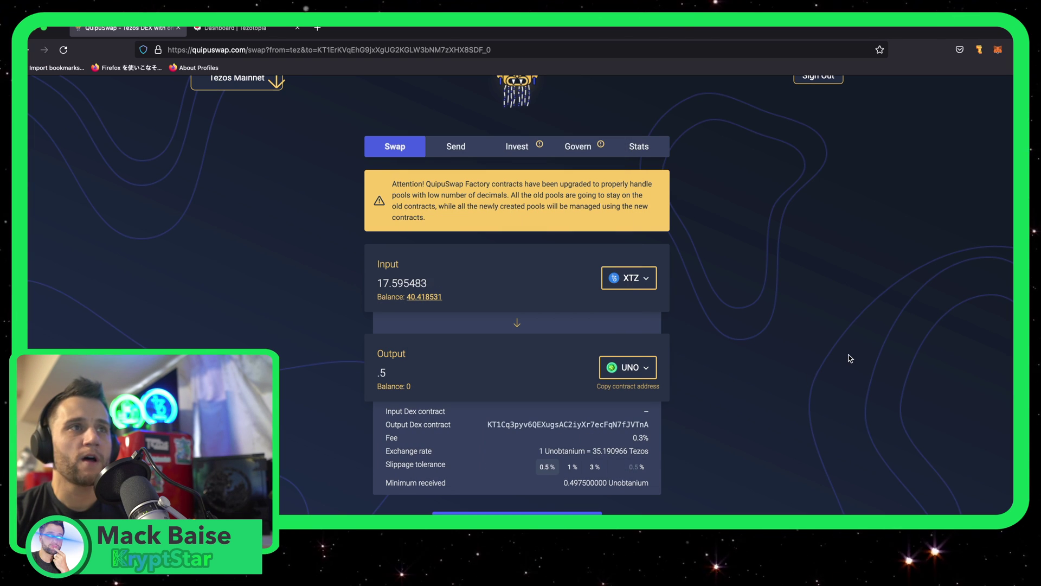
Search the output tokens by the ENR contract address with token ID 2, finding ENR (Energy)
{"action": "left_click", "coordinate": [628, 367]}
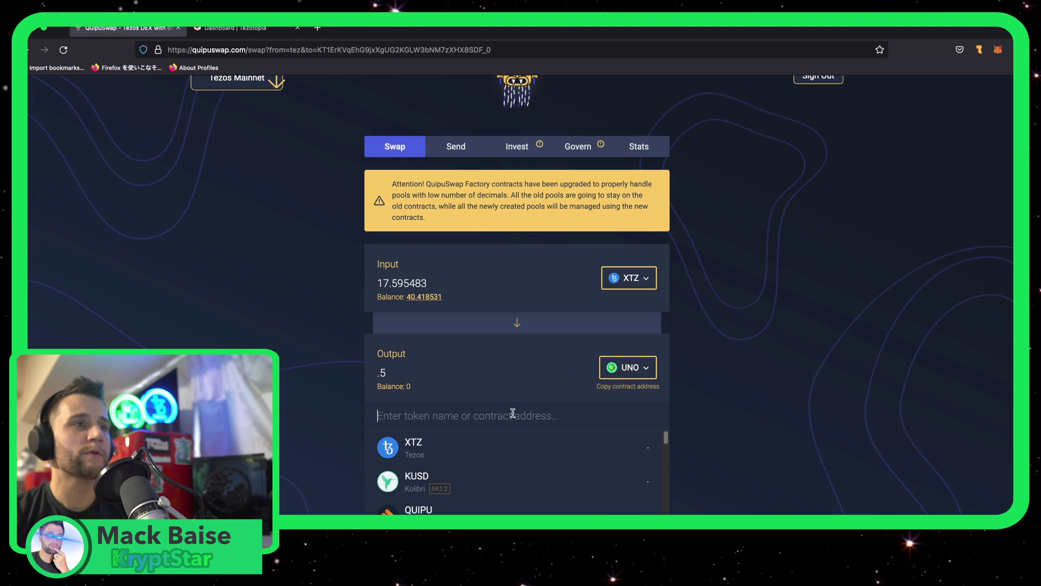
{"action": "type", "text": "ener"}
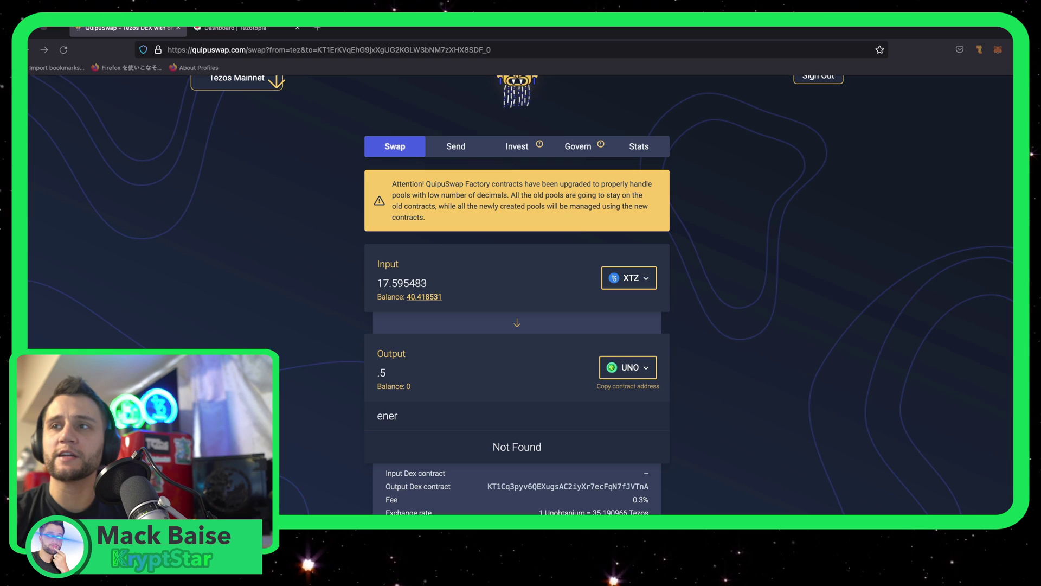
{"action": "key", "text": "super+Tab"}
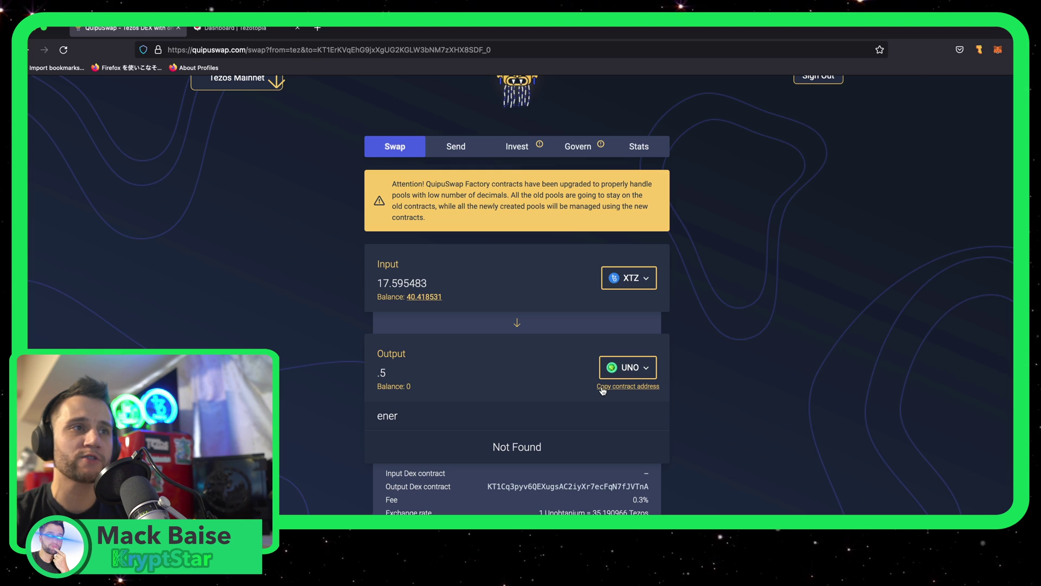
{"action": "left_click", "coordinate": [636, 373]}
{"action": "left_click", "coordinate": [635, 373]}
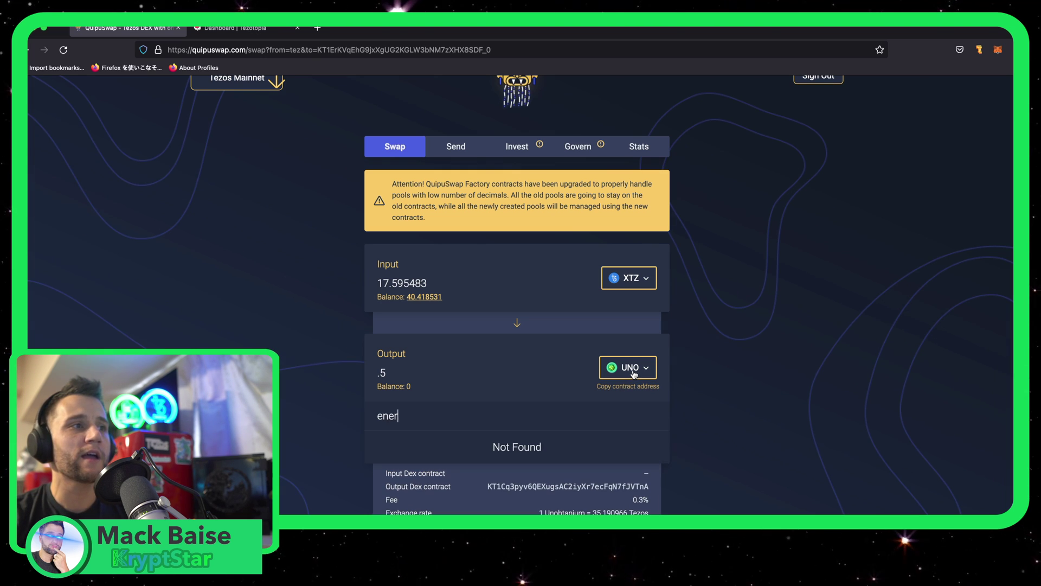
{"action": "left_click_drag", "start_coordinate": [514, 410], "coordinate": [310, 400]}
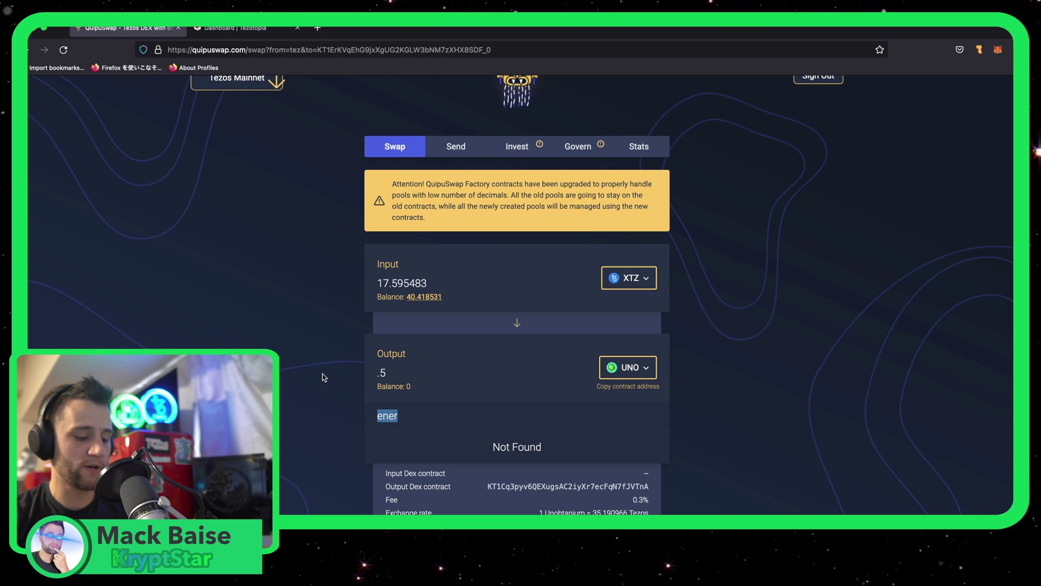
{"action": "key", "text": "super+v"}
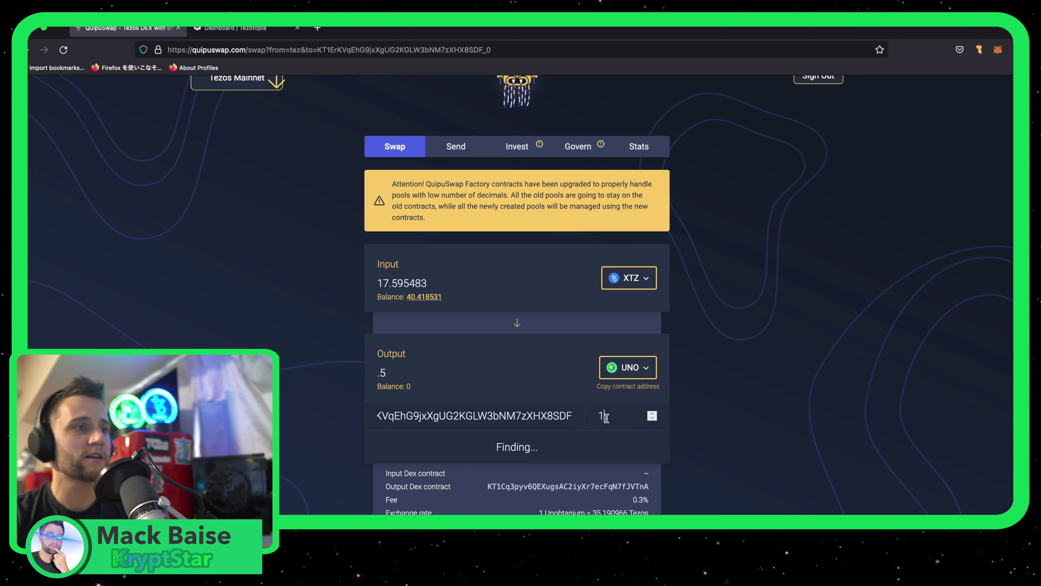
{"action": "key", "text": "BackSpace"}
{"action": "type", "text": "2"}
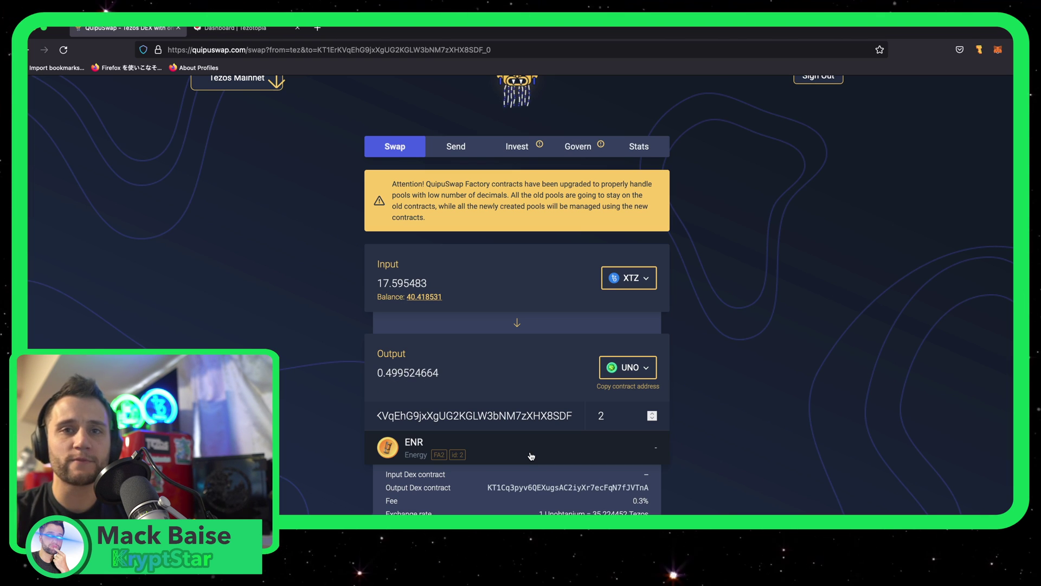
Choose ENR (Energy) as output and swap 0.03717 XTZ for 50 ENR, approving in the wallet
{"action": "left_click", "coordinate": [471, 453]}
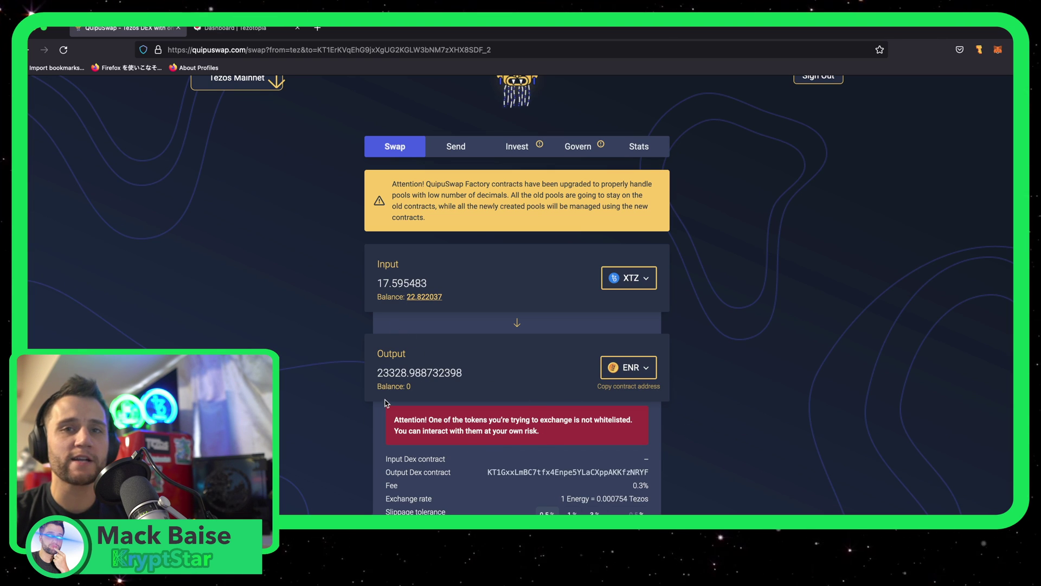
{"action": "triple_click", "coordinate": [435, 374]}
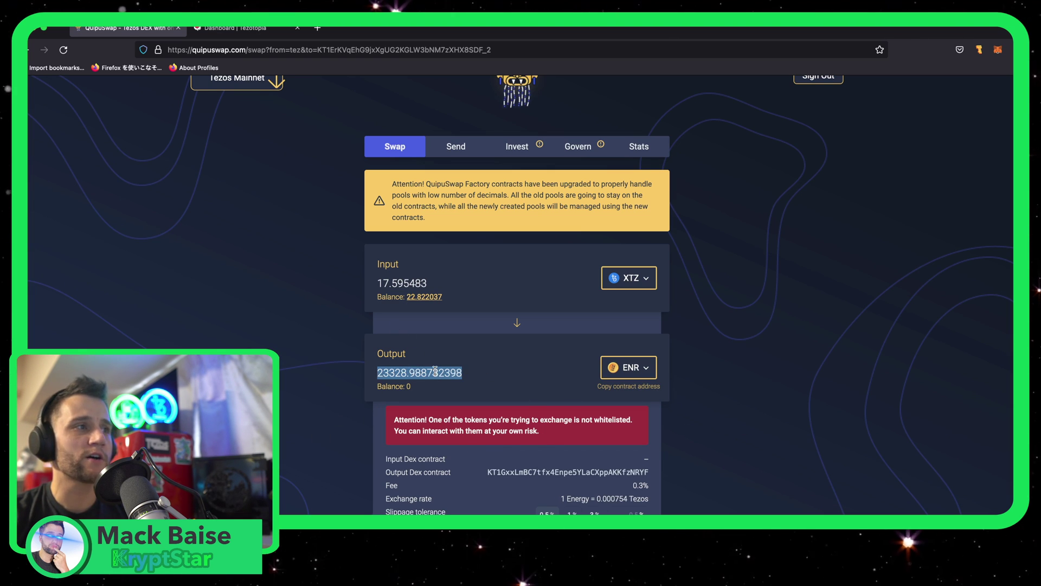
{"action": "type", "text": "50"}
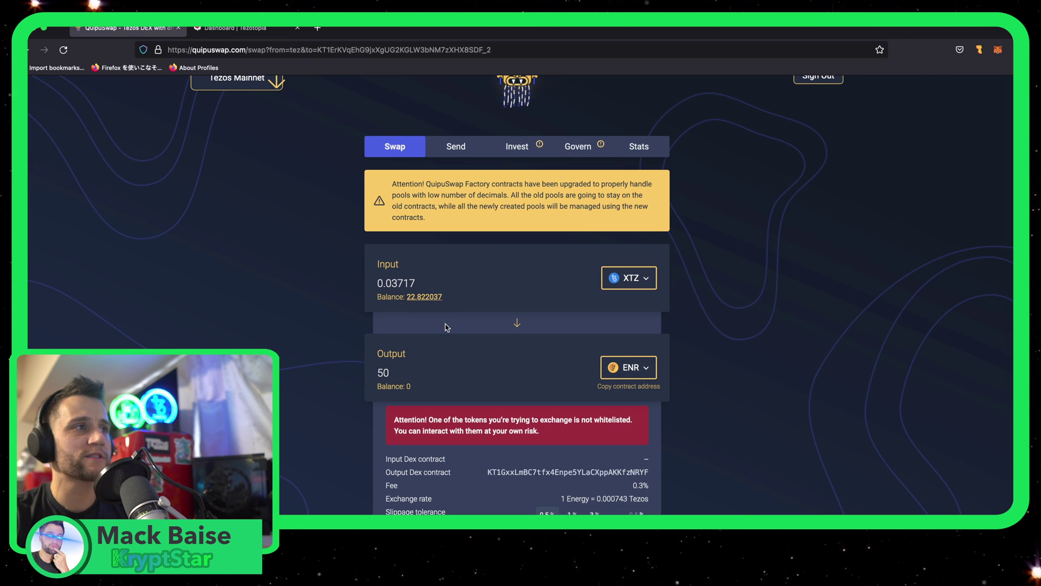
{"action": "scroll", "coordinate": [525, 386], "scroll_direction": "down", "scroll_amount": 4}
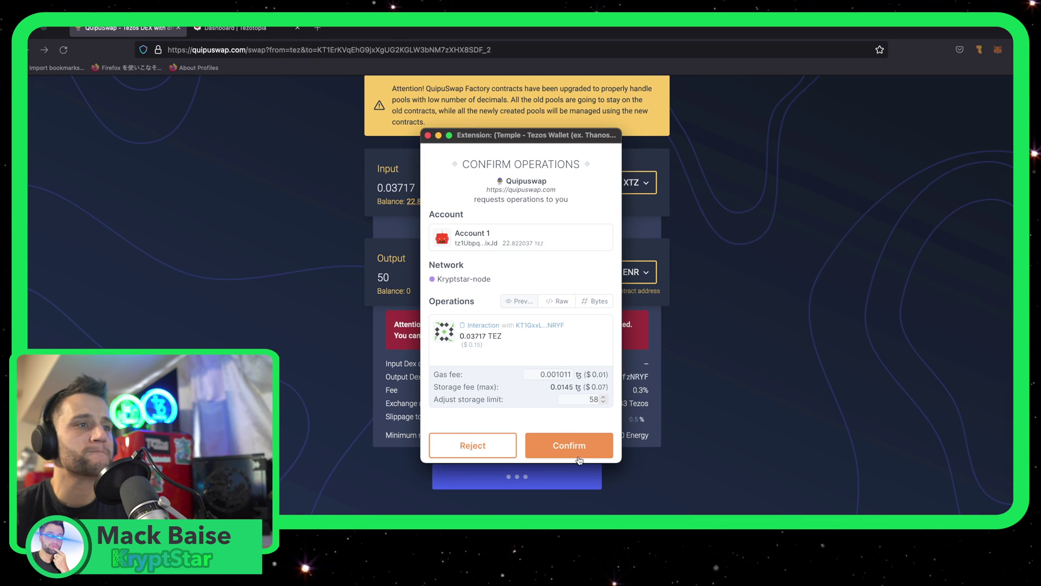
{"action": "left_click", "coordinate": [579, 456]}
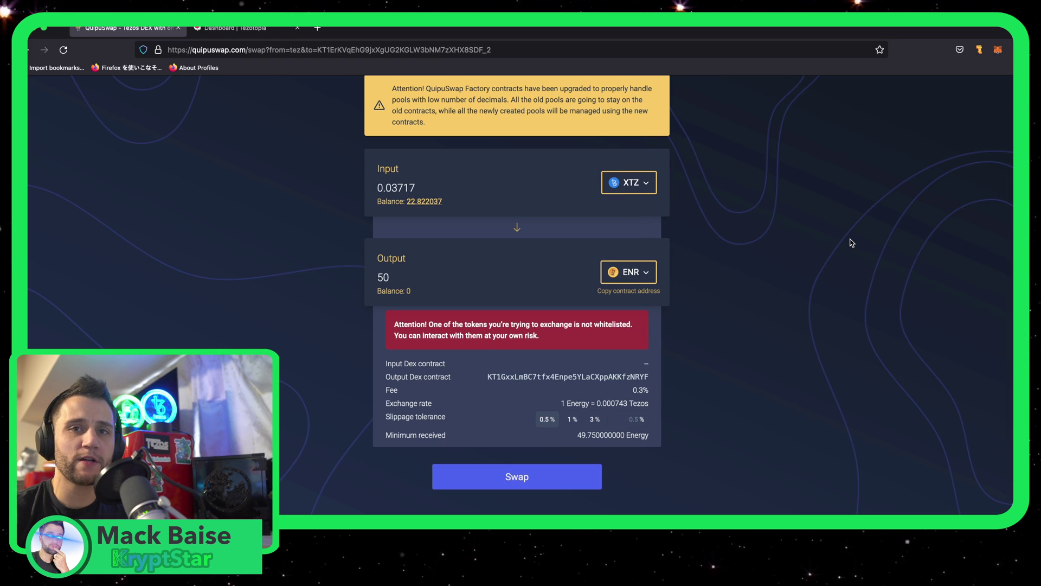
{"action": "left_click", "coordinate": [630, 272]}
Set UNO as the output token, then look up the ENR contract with token ID 2
{"action": "type", "text": "UNO"}
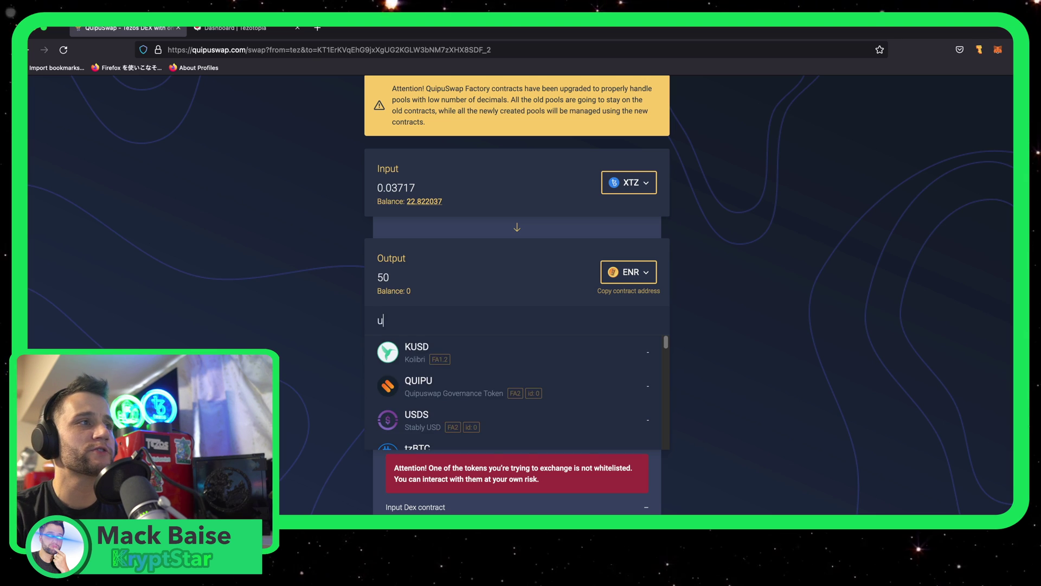
{"action": "left_click", "coordinate": [646, 353]}
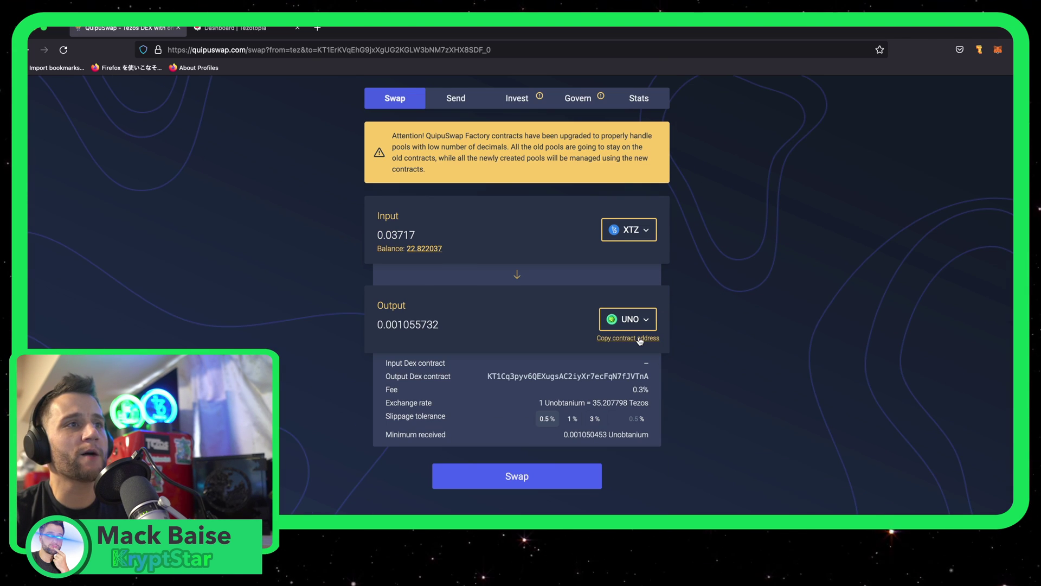
{"action": "left_click", "coordinate": [642, 321]}
{"action": "key", "text": "super+v"}
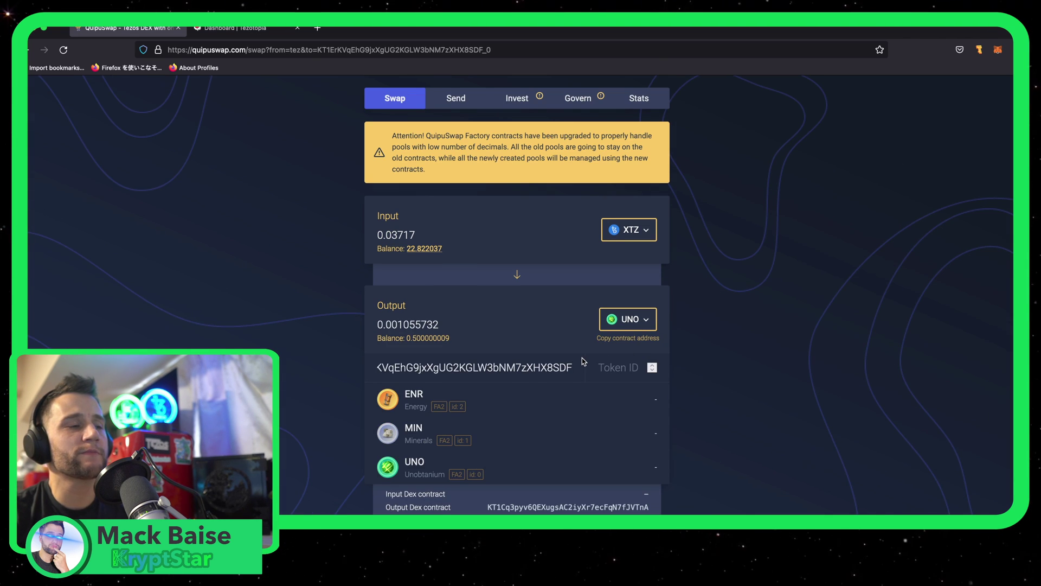
{"action": "key", "text": "Tab"}
{"action": "type", "text": "2"}
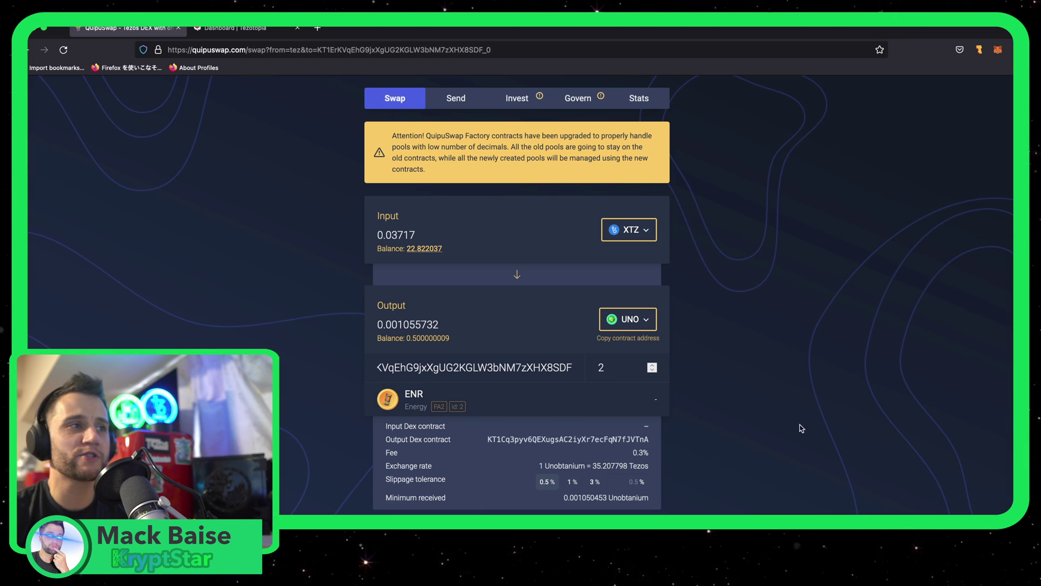
Go to Temple Wallet's token management and its Add Asset page
{"action": "left_click", "coordinate": [979, 50]}
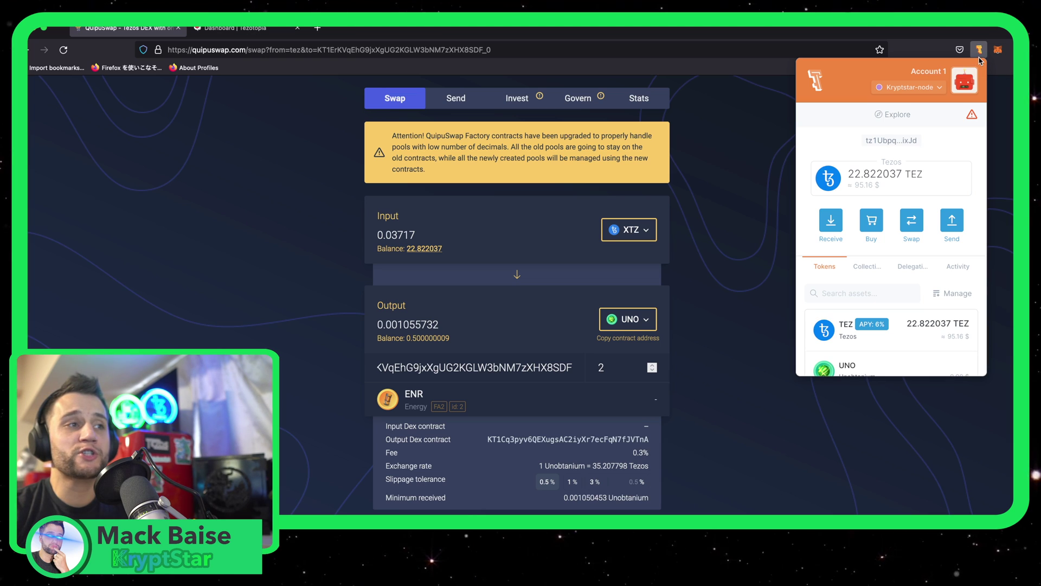
{"action": "scroll", "coordinate": [922, 244], "scroll_direction": "down", "scroll_amount": 2}
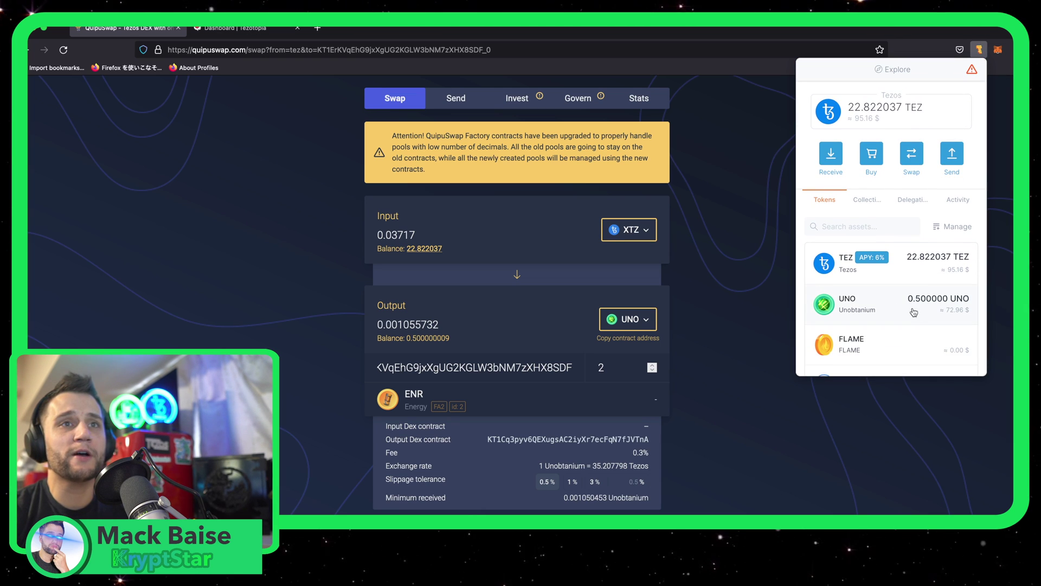
{"action": "left_click", "coordinate": [932, 232]}
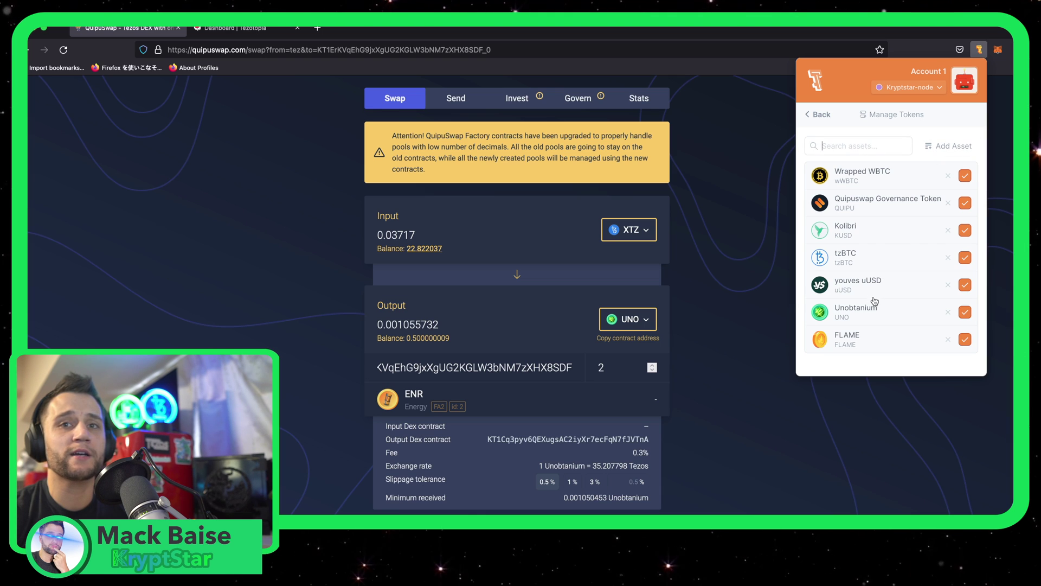
{"action": "left_click", "coordinate": [950, 146]}
Add the Energy token to Temple Wallet with the ENR contract address and asset ID 2
{"action": "left_click", "coordinate": [542, 233]}
{"action": "type", "text": "KT1ErKVqEhG9jxXgUG2KGLW3bNM7zXHX8SDF"}
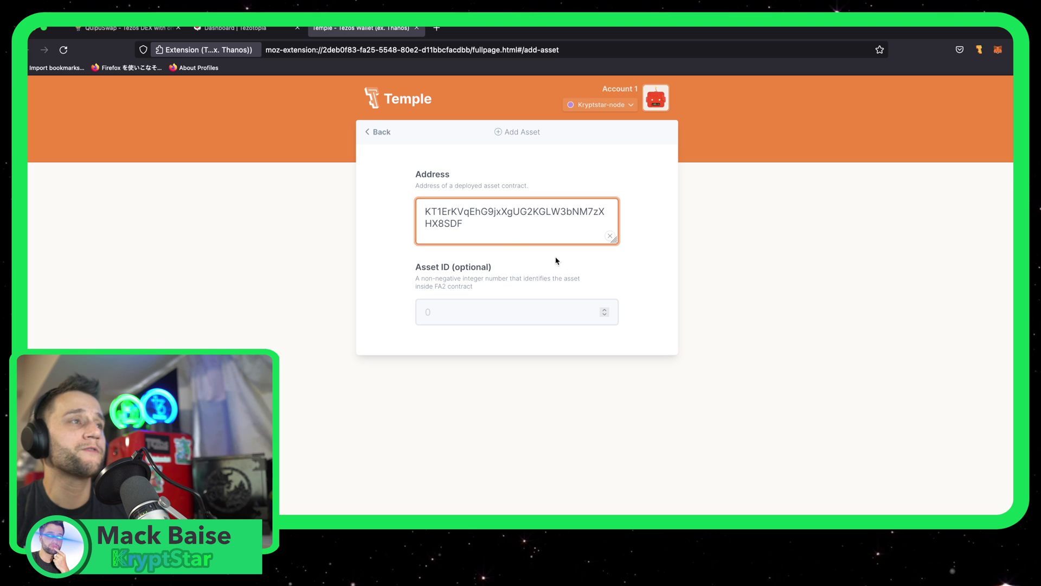
{"action": "left_click", "coordinate": [495, 311]}
{"action": "type", "text": "2"}
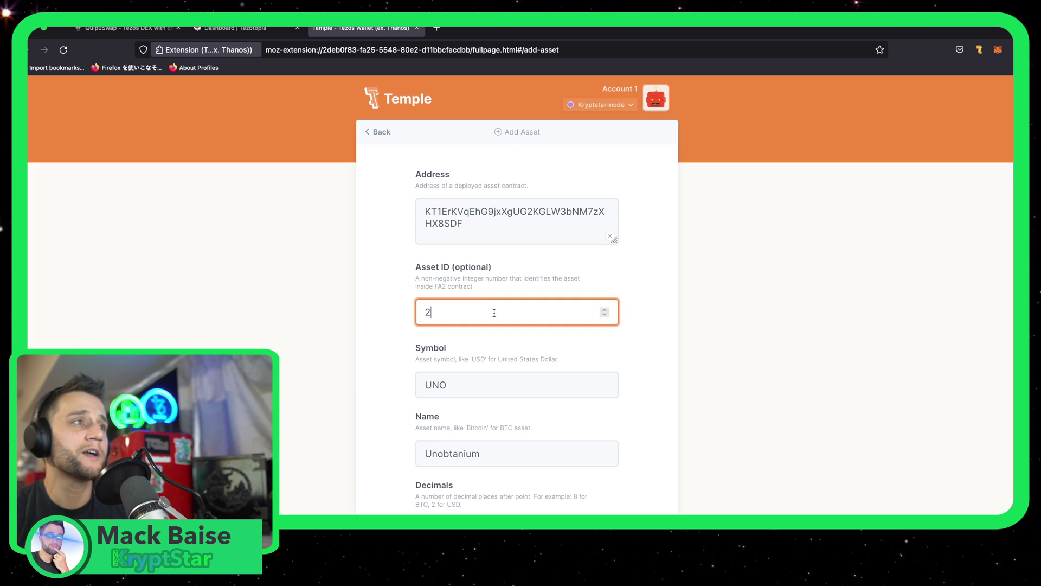
{"action": "scroll", "coordinate": [477, 425], "scroll_direction": "down", "scroll_amount": 3}
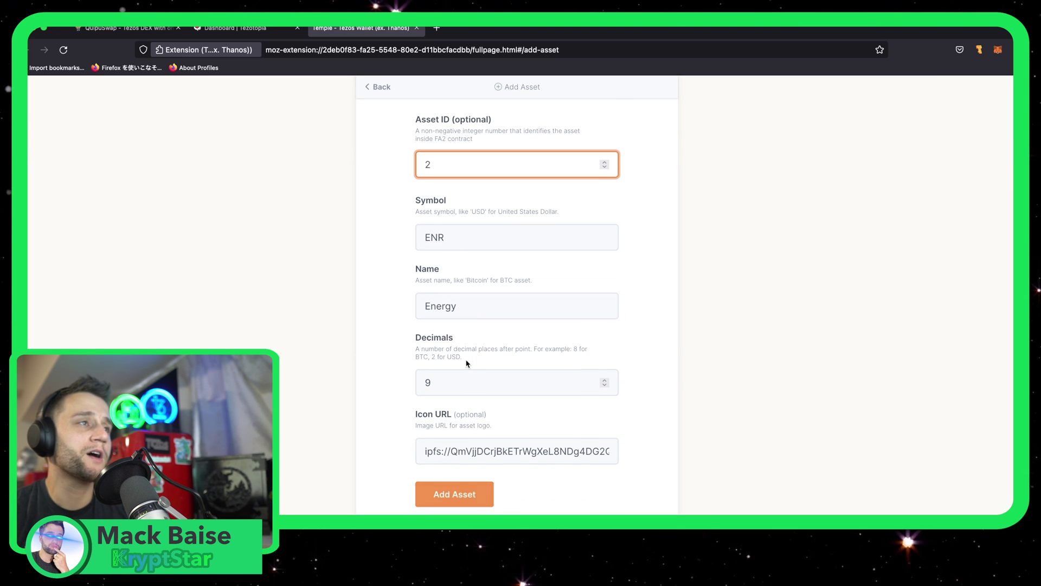
{"action": "scroll", "coordinate": [442, 393], "scroll_direction": "up", "scroll_amount": 2}
{"action": "scroll", "coordinate": [442, 393], "scroll_direction": "down", "scroll_amount": 2}
{"action": "left_click", "coordinate": [455, 491]}
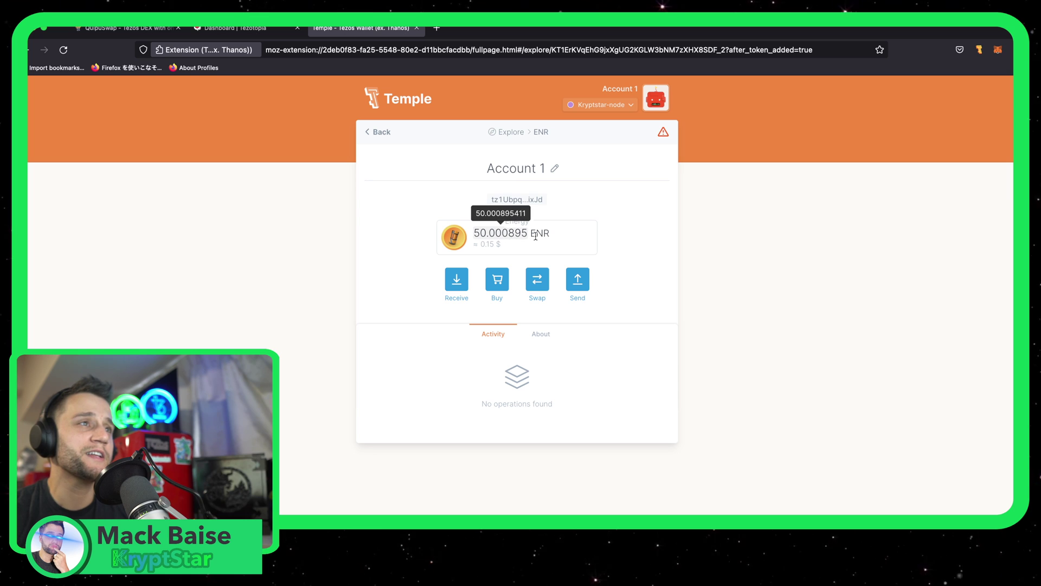
Verify Energy is among managed tokens and the token list shows 50.000895 ENR
{"action": "left_click", "coordinate": [375, 128]}
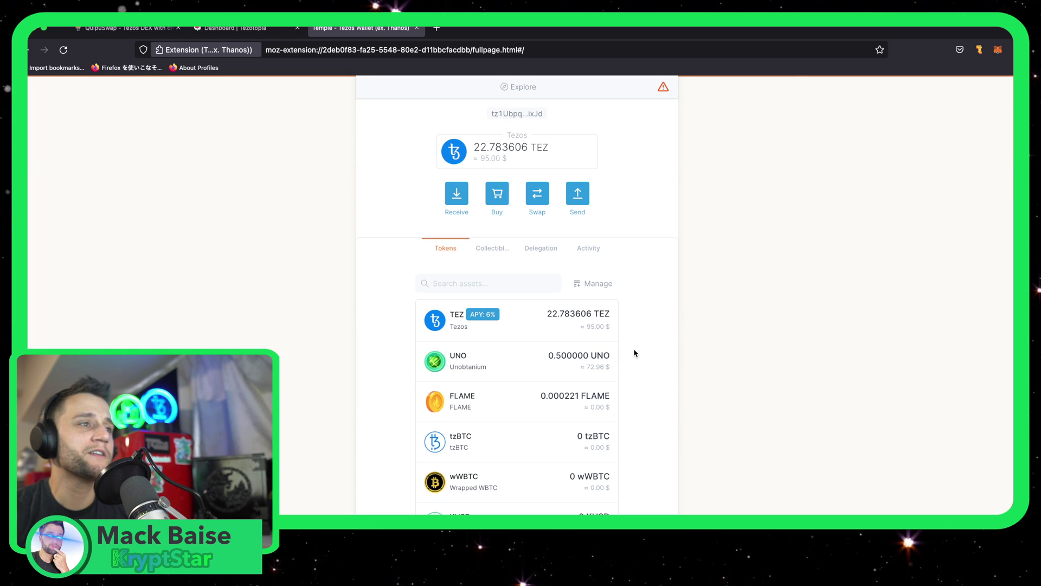
{"action": "left_click", "coordinate": [593, 284]}
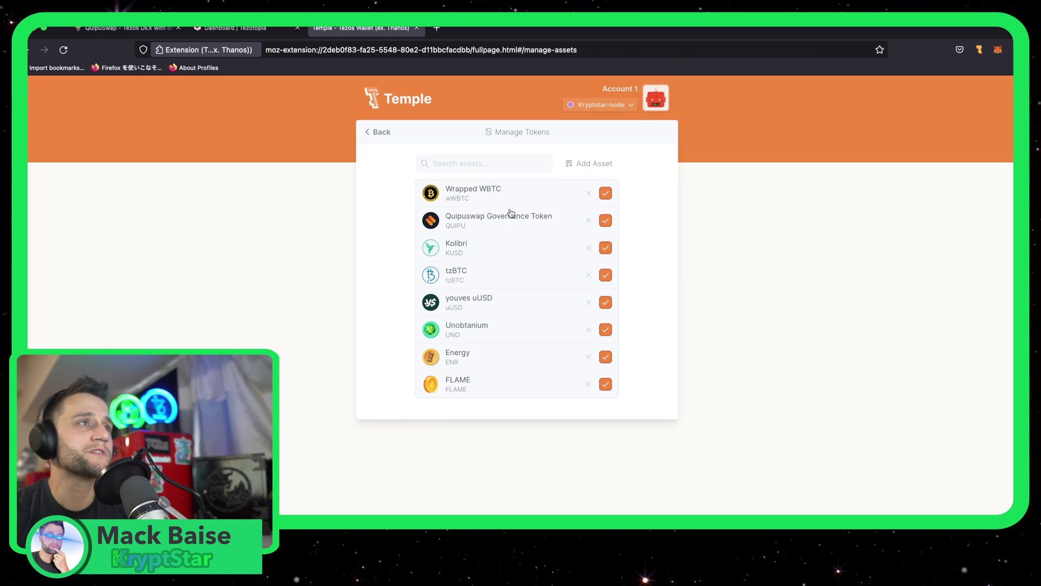
{"action": "left_click", "coordinate": [382, 137]}
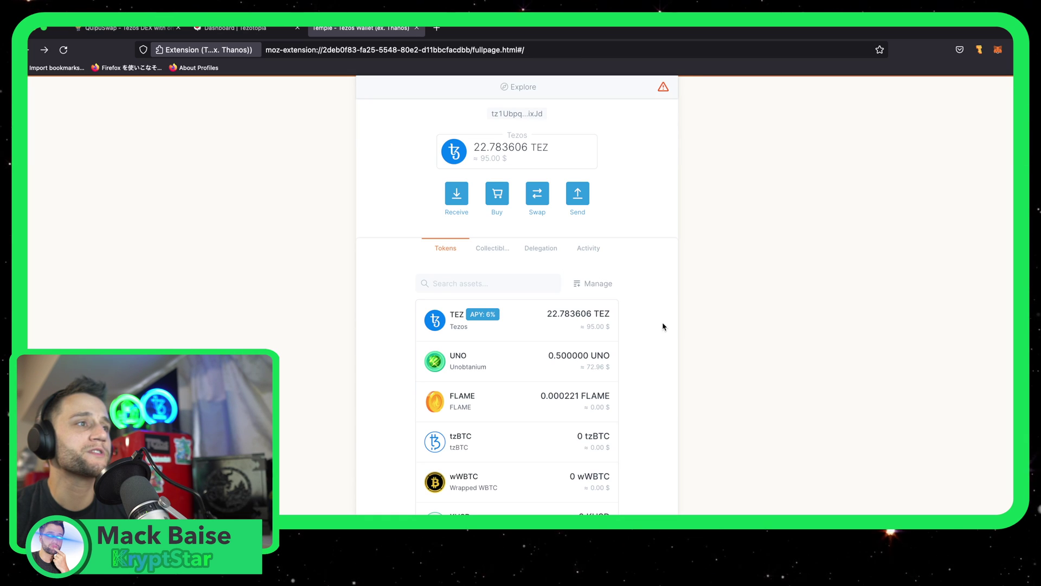
{"action": "scroll", "coordinate": [683, 380], "scroll_direction": "down", "scroll_amount": 3}
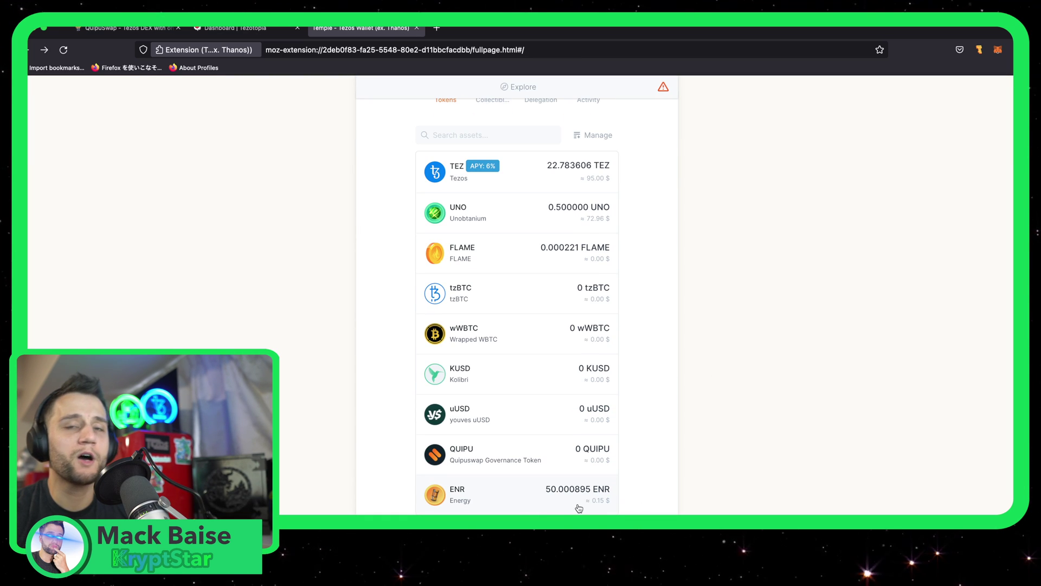